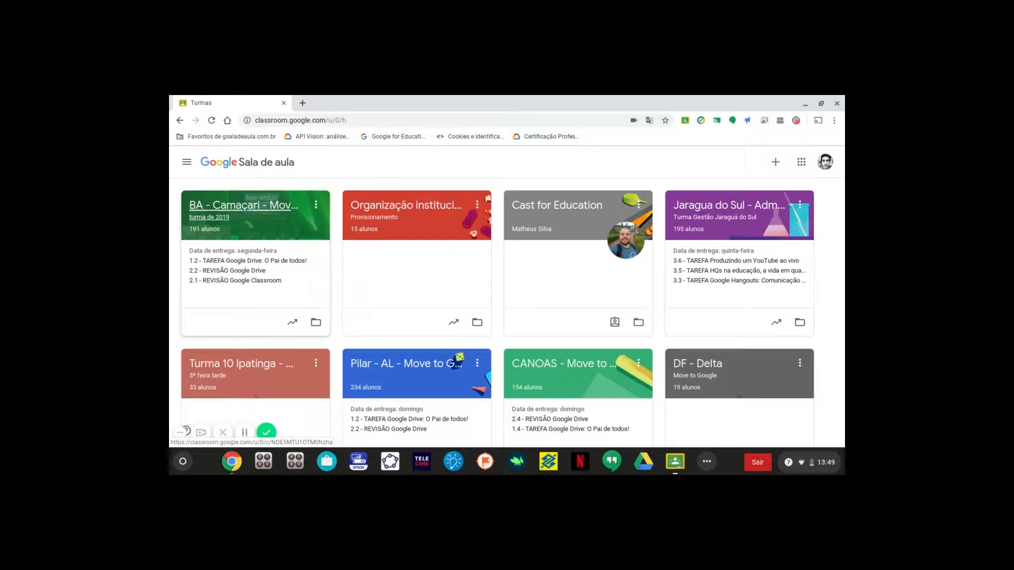
- Open the BA - Camaçari - Move to Google class and open its class folder in Google Drive from the classwork list
click(271, 217)
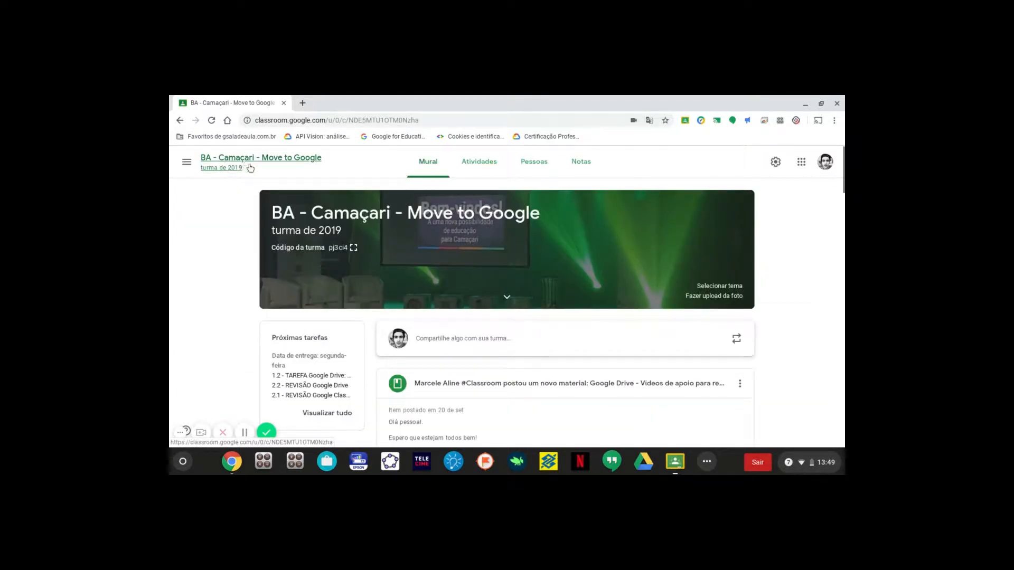
click(494, 170)
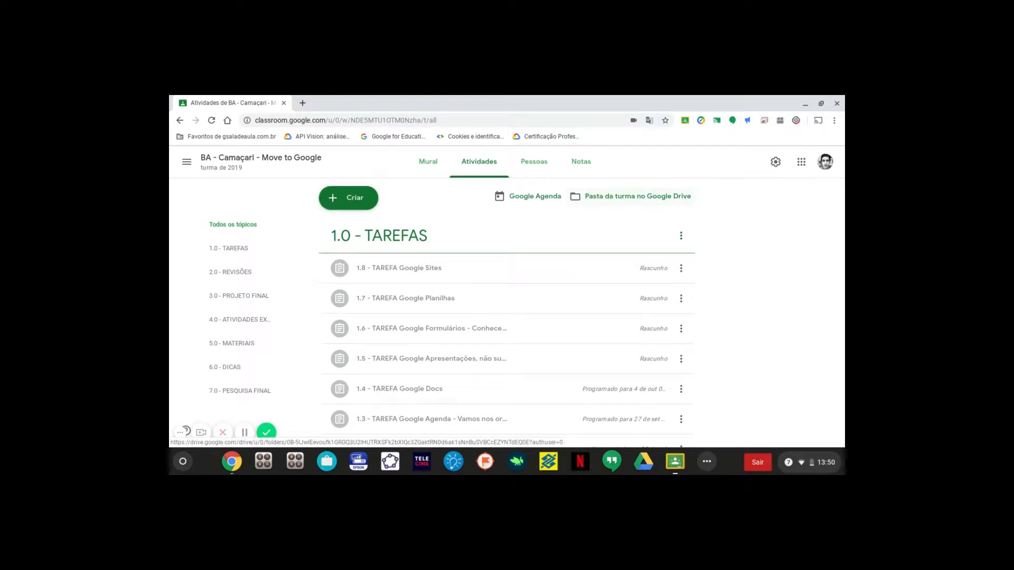
click(633, 200)
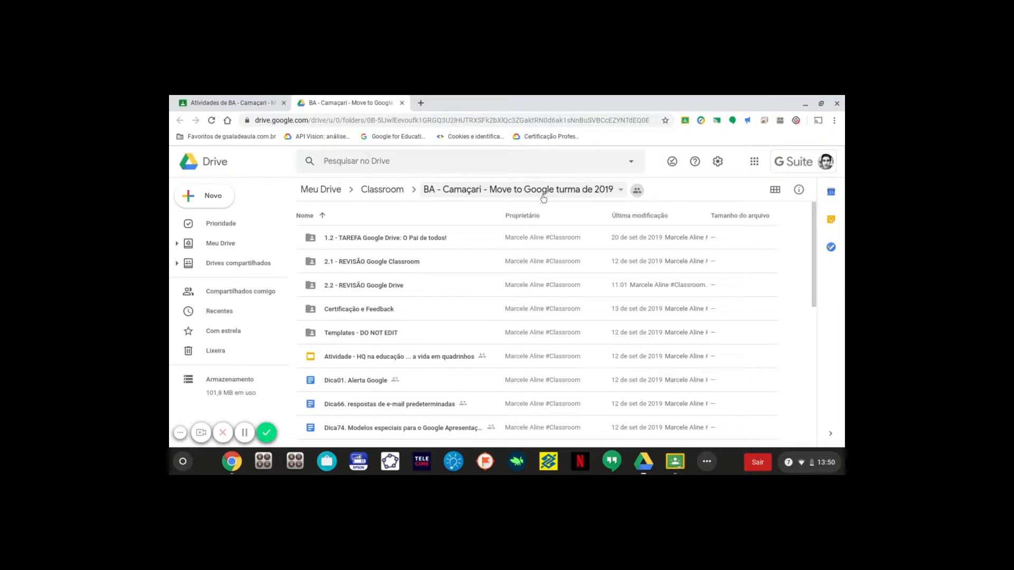
click(227, 103)
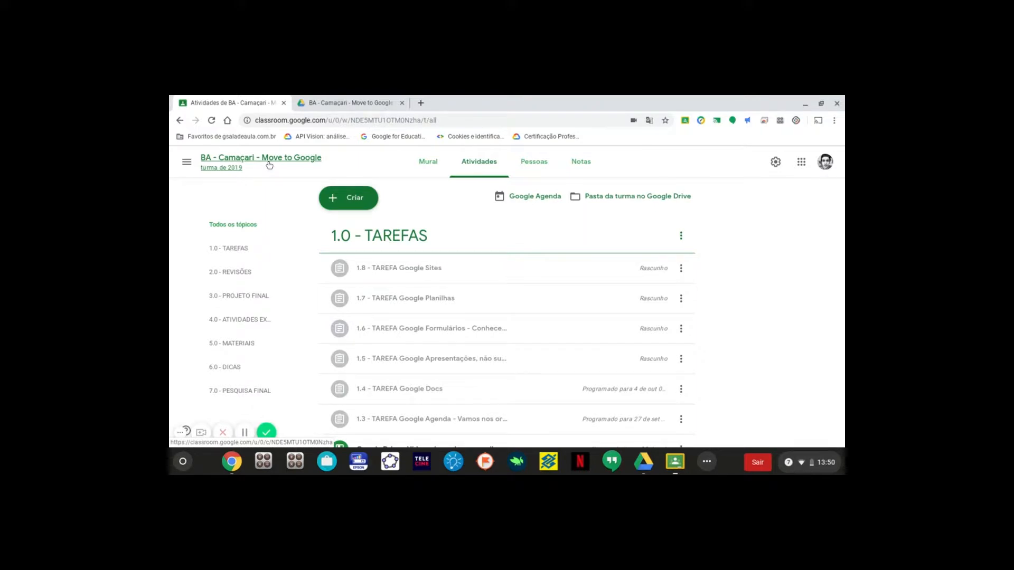
click(325, 106)
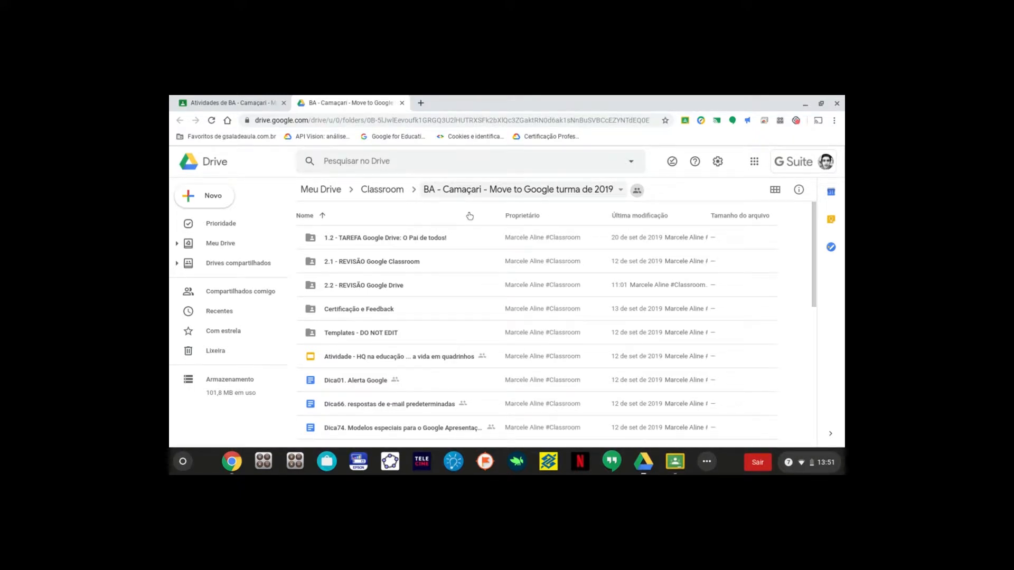
- Look through the subfolders and files stored in the BA - Camaçari class folder
scroll(449, 248, down, 1)
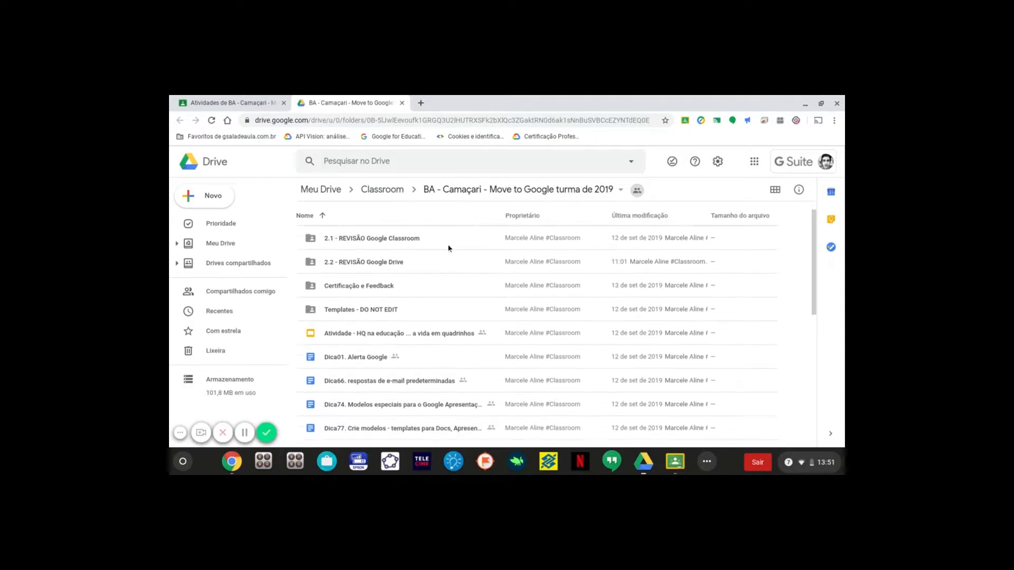
scroll(448, 248, down, 5)
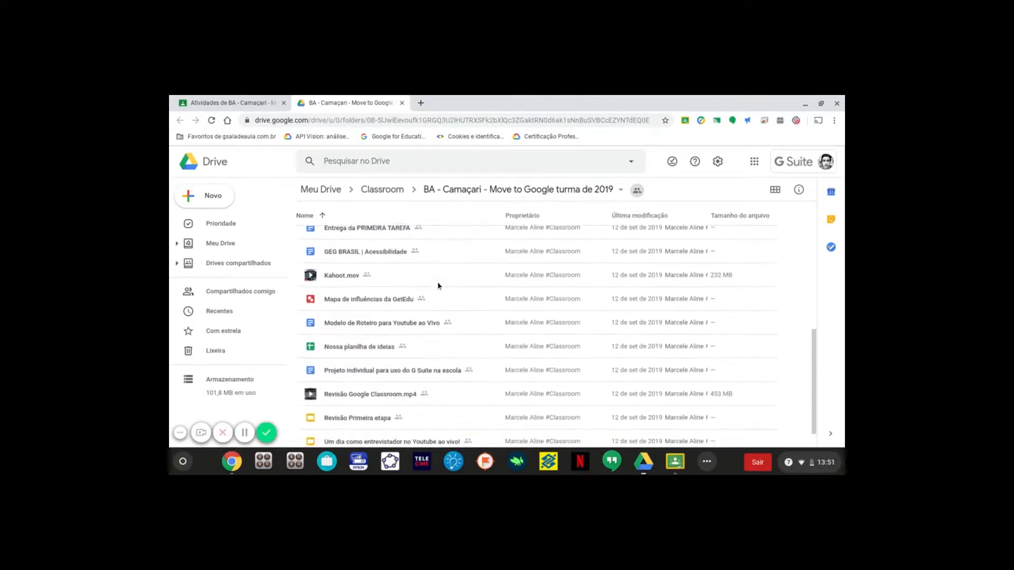
scroll(445, 330, up, 6)
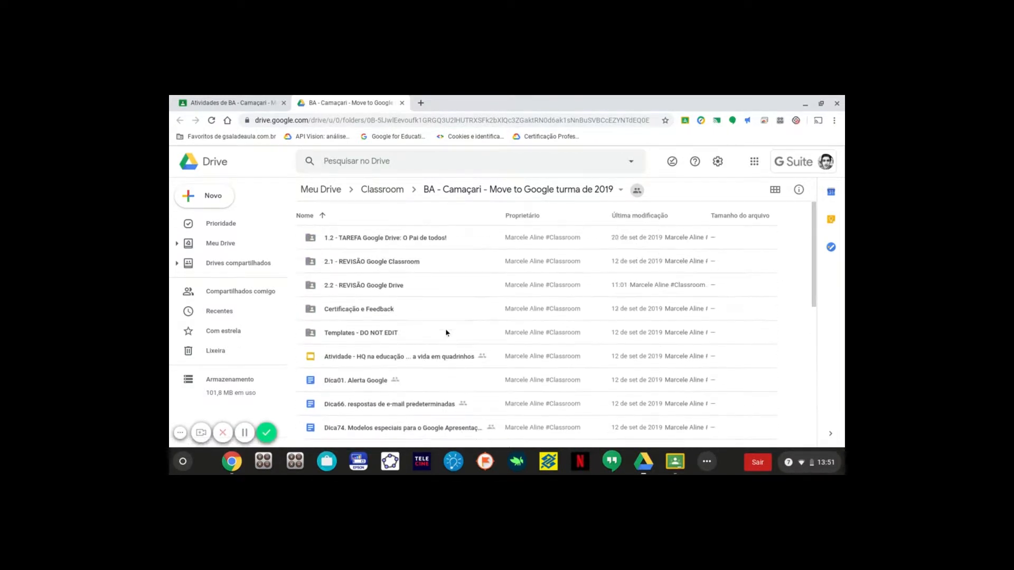
scroll(454, 264, down, 1)
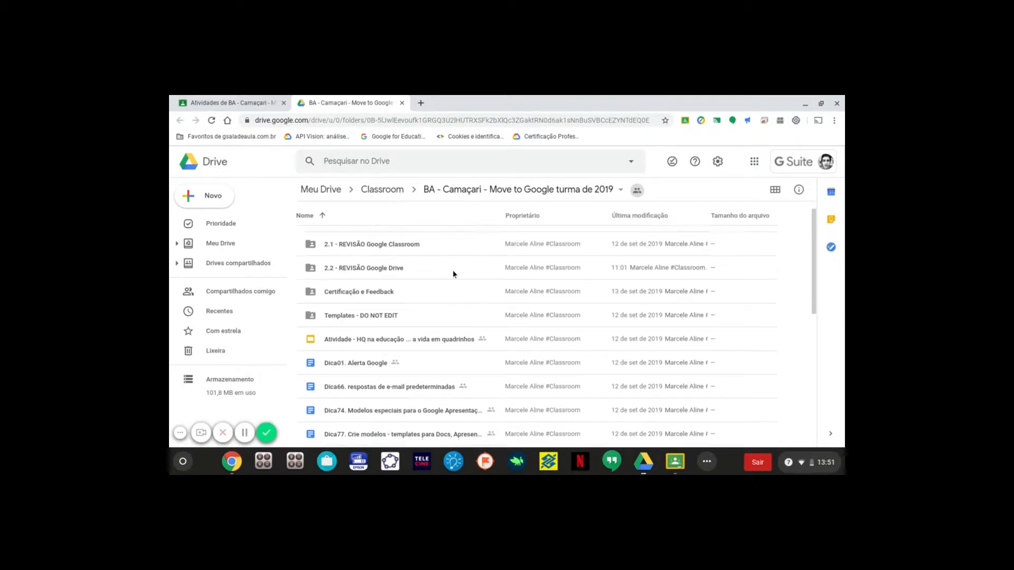
scroll(453, 274, down, 3)
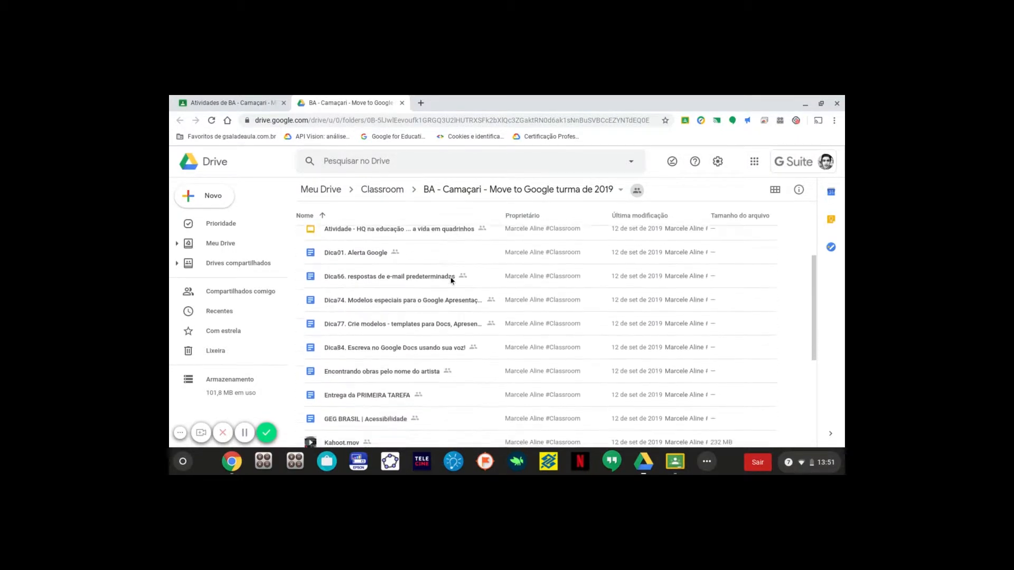
scroll(450, 276, down, 5)
- Switch to Google Classroom and review the class's activities by topic, comparing them with the files in the Drive folder
click(248, 100)
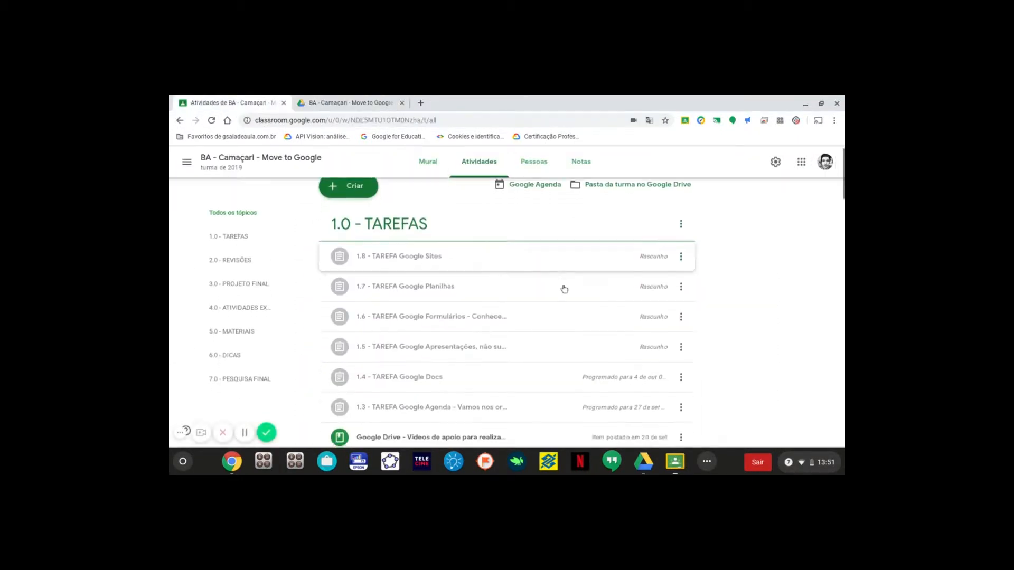
scroll(564, 288, down, 5)
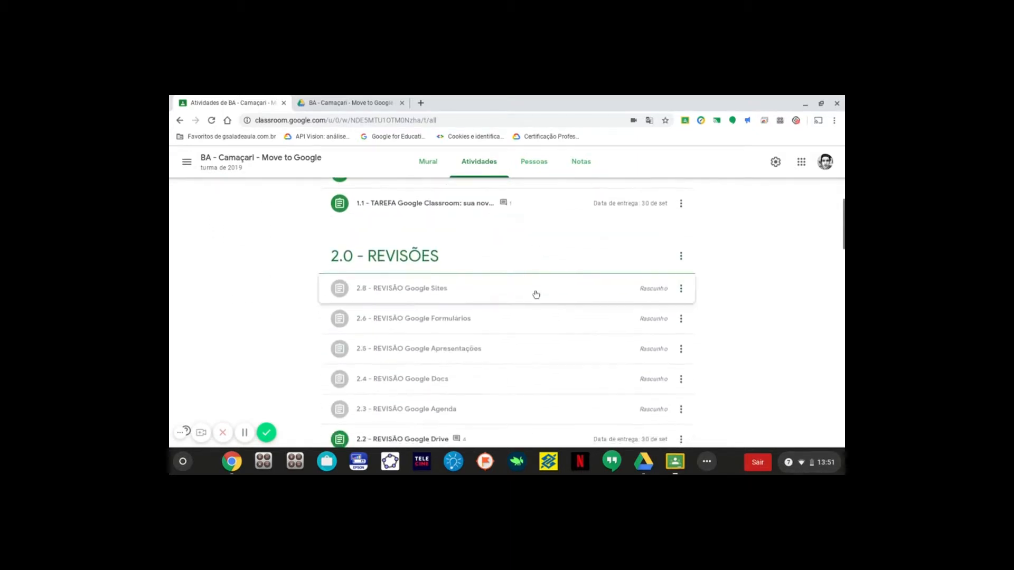
scroll(536, 294, down, 6)
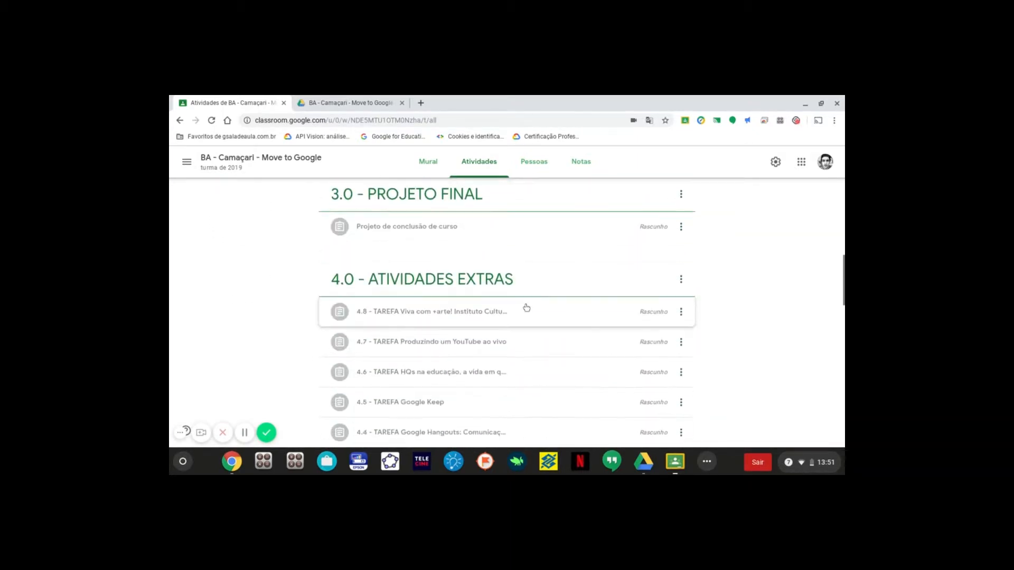
scroll(526, 305, down, 3)
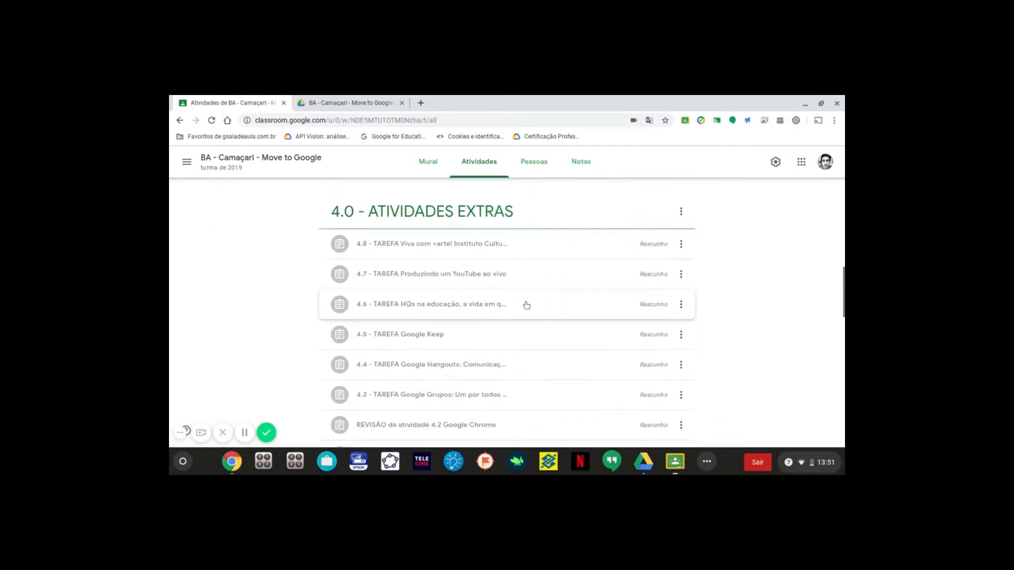
click(364, 106)
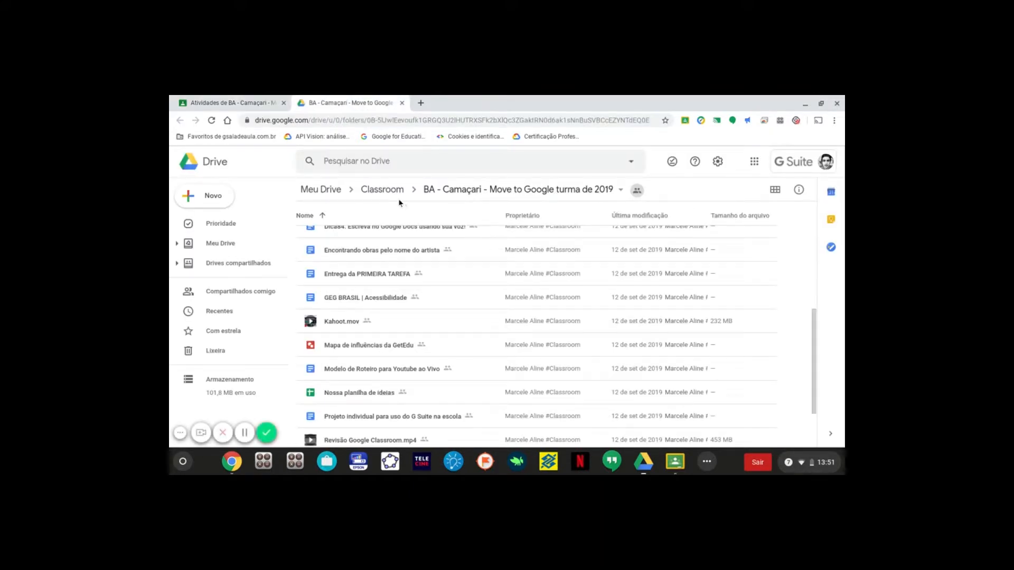
click(248, 103)
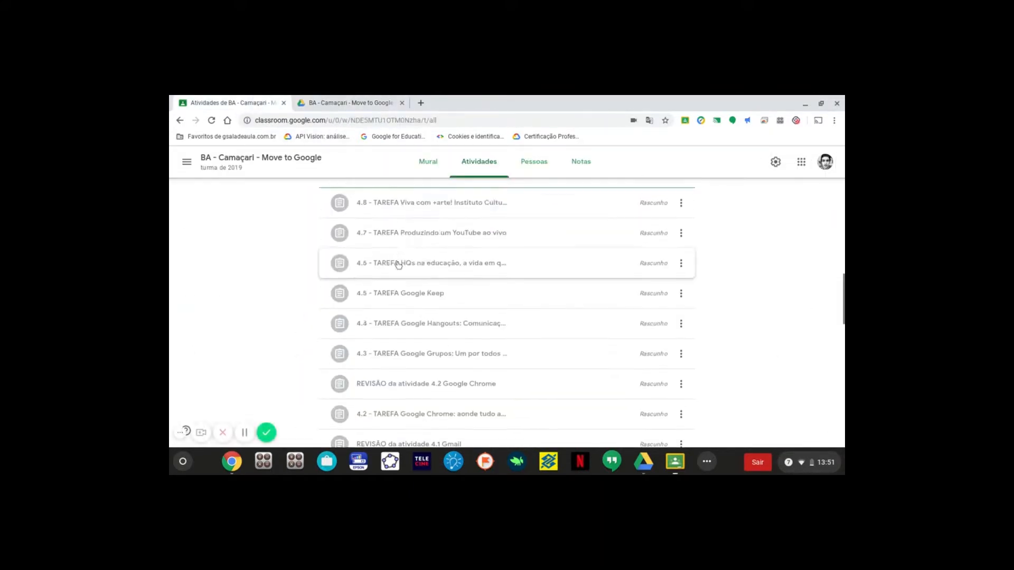
scroll(398, 265, up, 15)
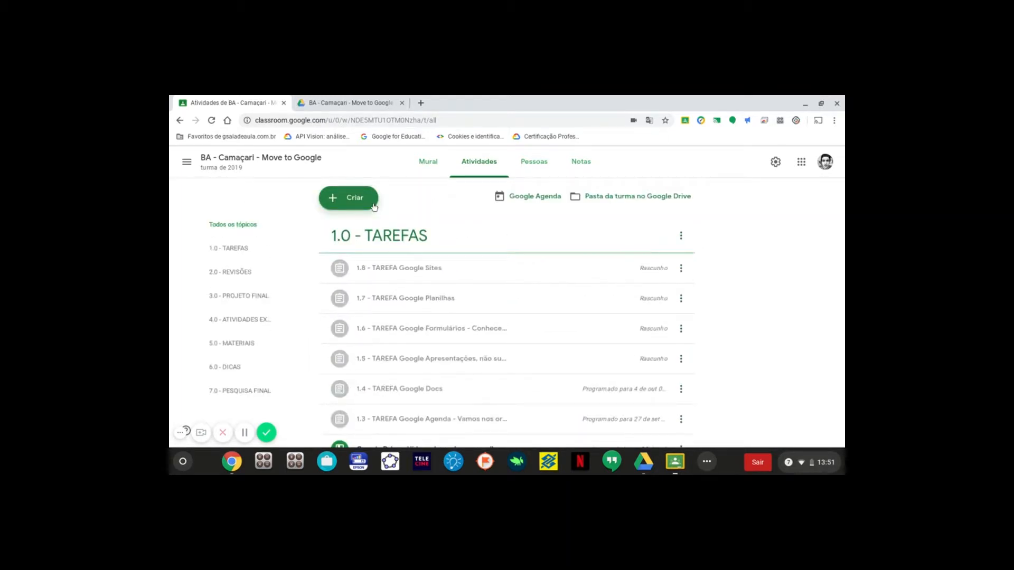
- Start a new assignment (Tarefa) for the BA - Camaçari - Move to Google class
click(374, 207)
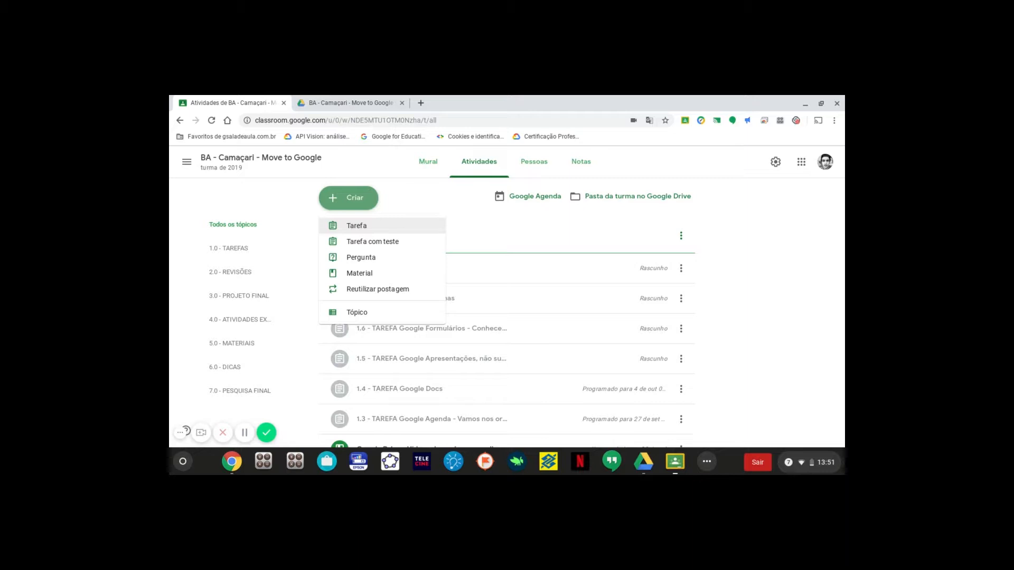
click(408, 228)
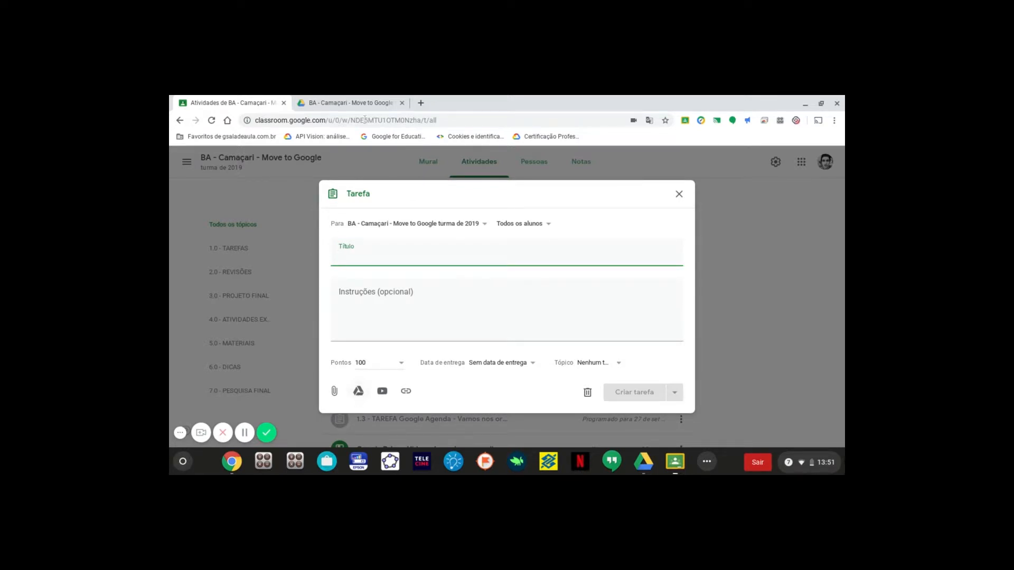
click(371, 102)
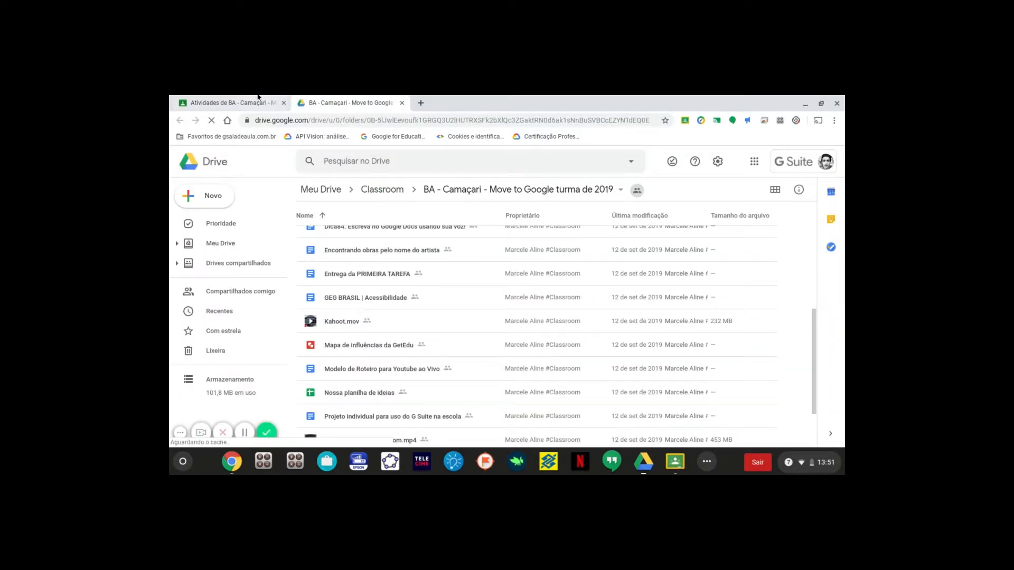
click(232, 103)
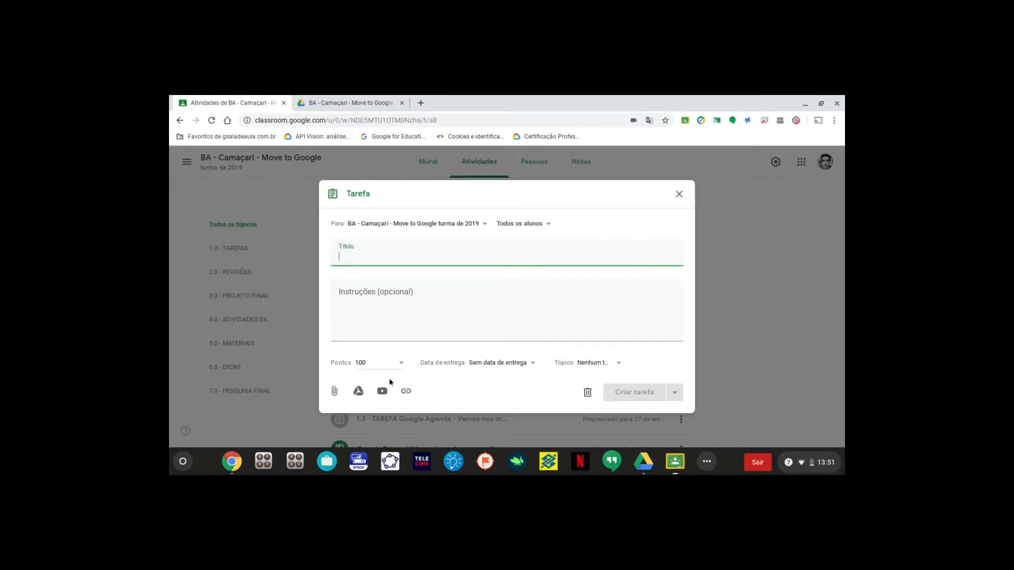
- Begin attaching a Drive file to the assignment and open the Classroom folder in Meu Drive
click(358, 392)
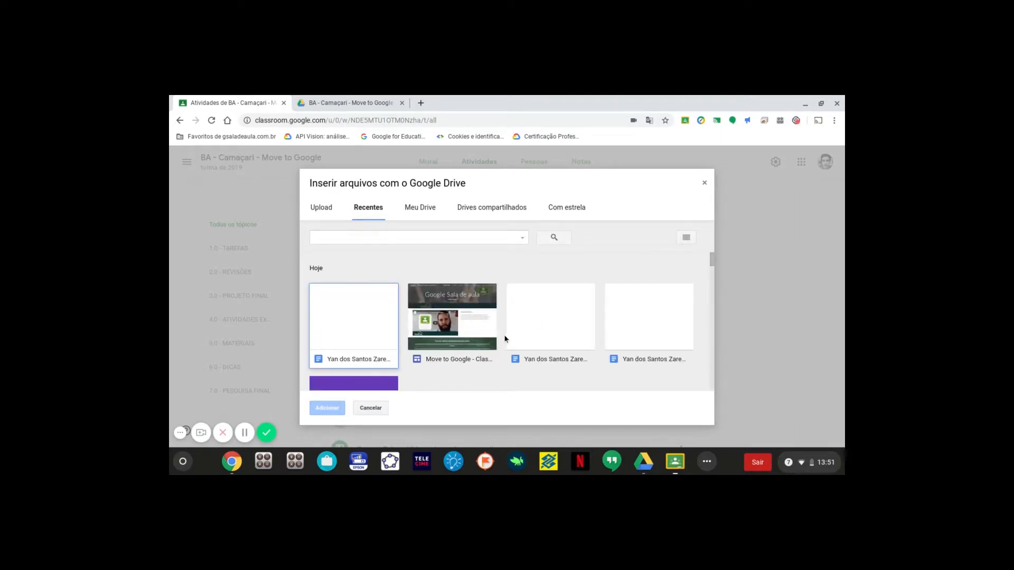
scroll(502, 325, down, 2)
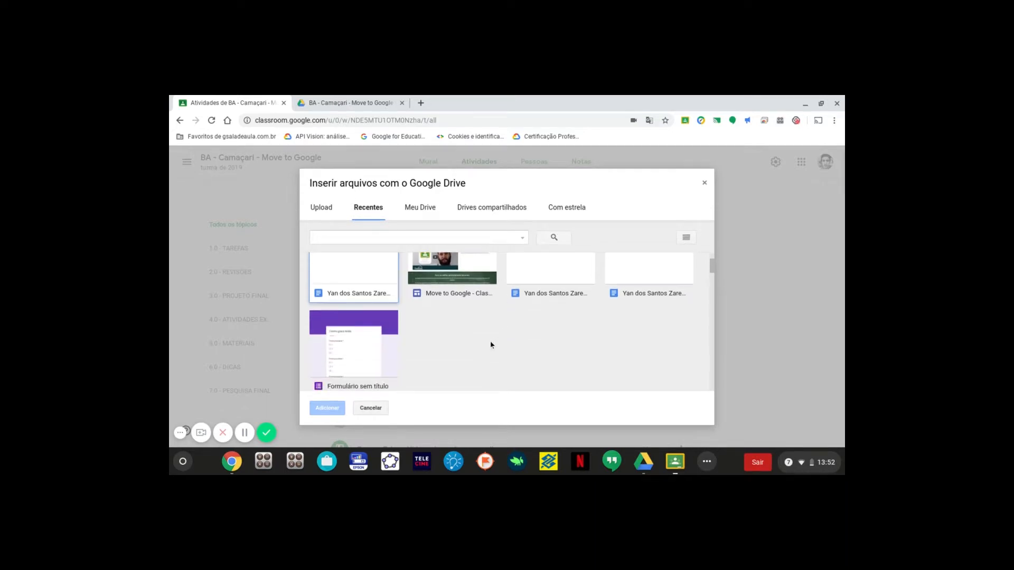
scroll(490, 341, up, 2)
click(426, 209)
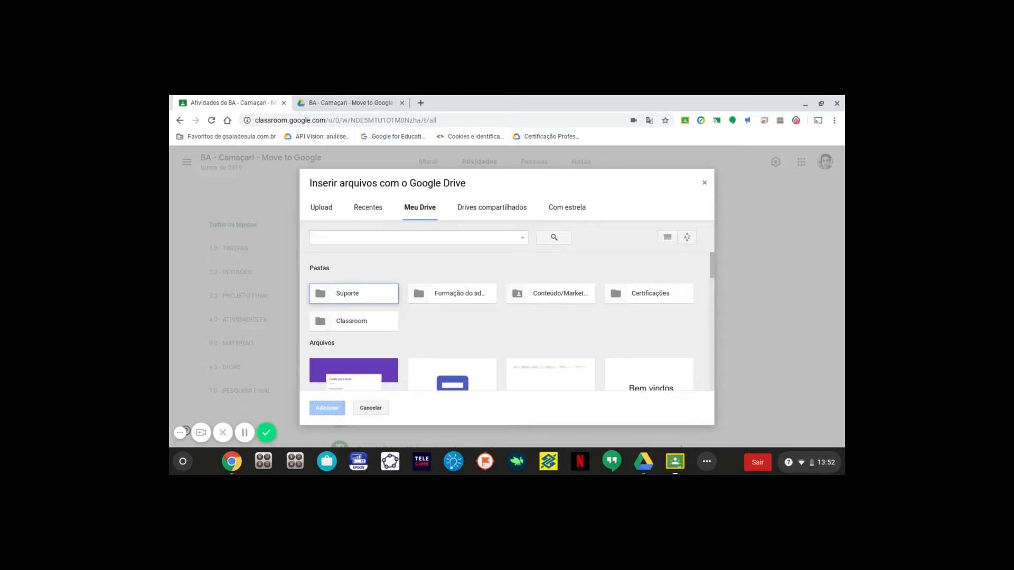
click(366, 325)
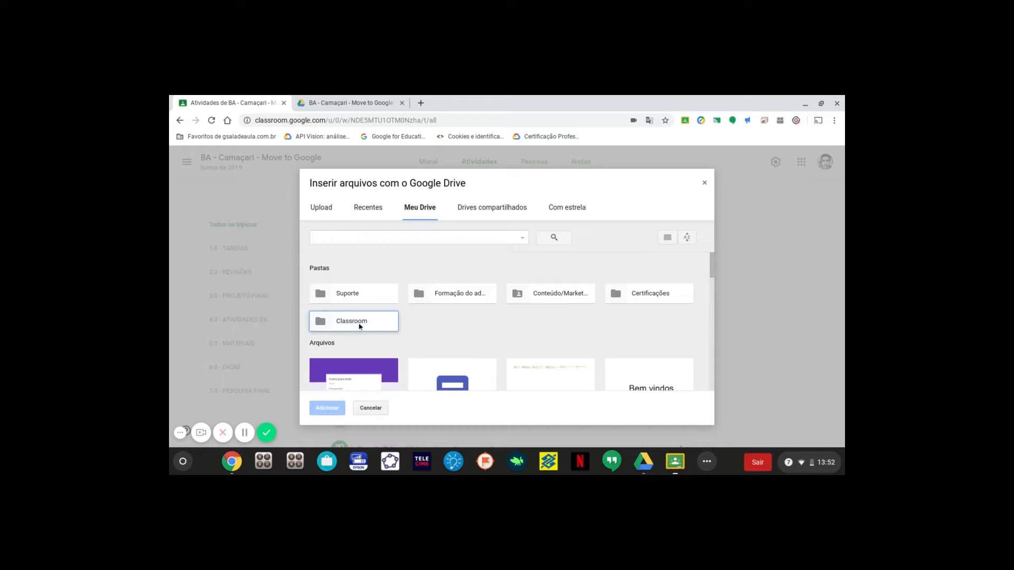
double_click(359, 322)
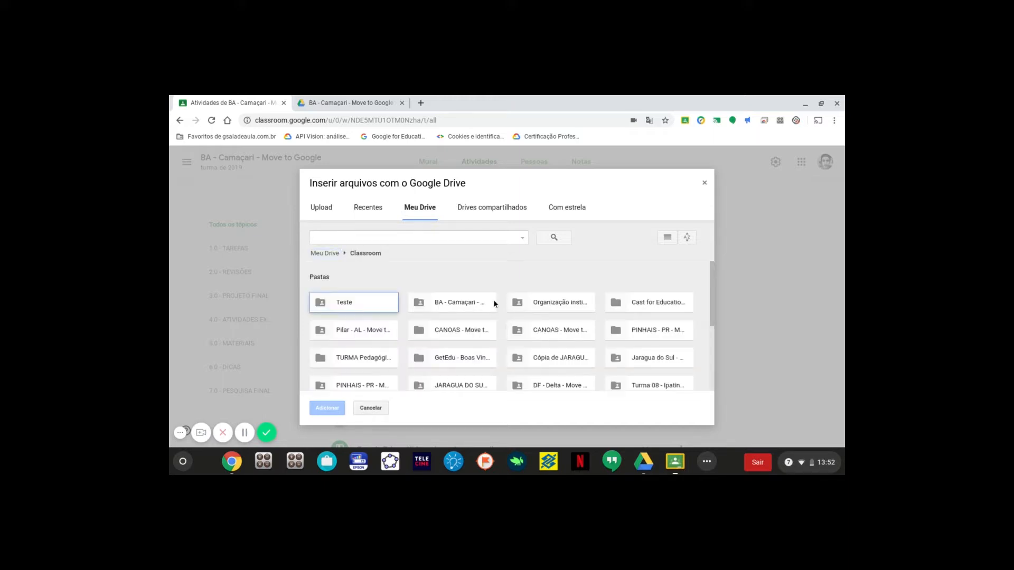
- Attach the Modelo de Roteiro para Youtube ao Vivo document from the Pilar - AL - Move to Google folder to the assignment
scroll(497, 314, down, 4)
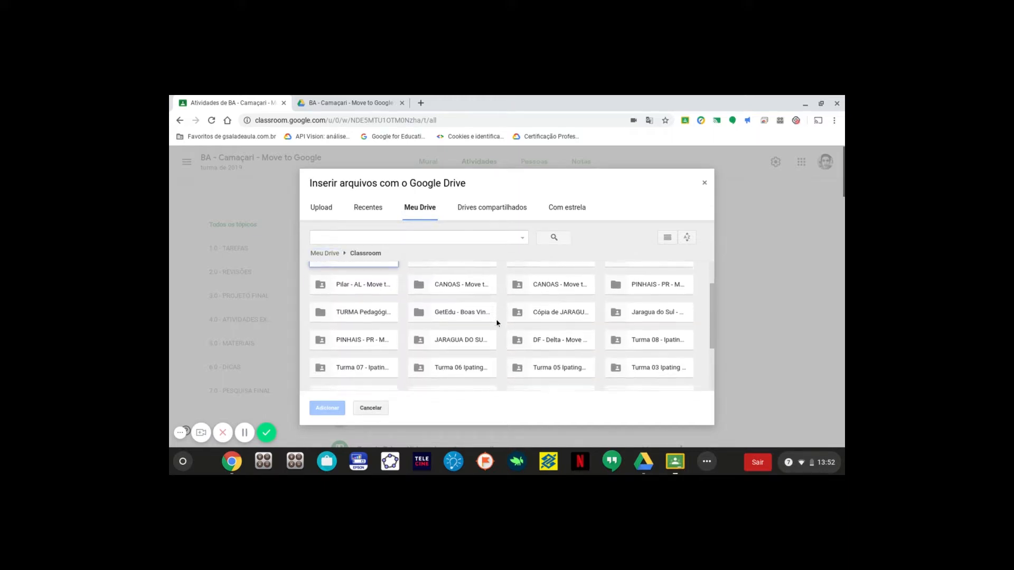
scroll(495, 319, down, 2)
scroll(486, 348, up, 6)
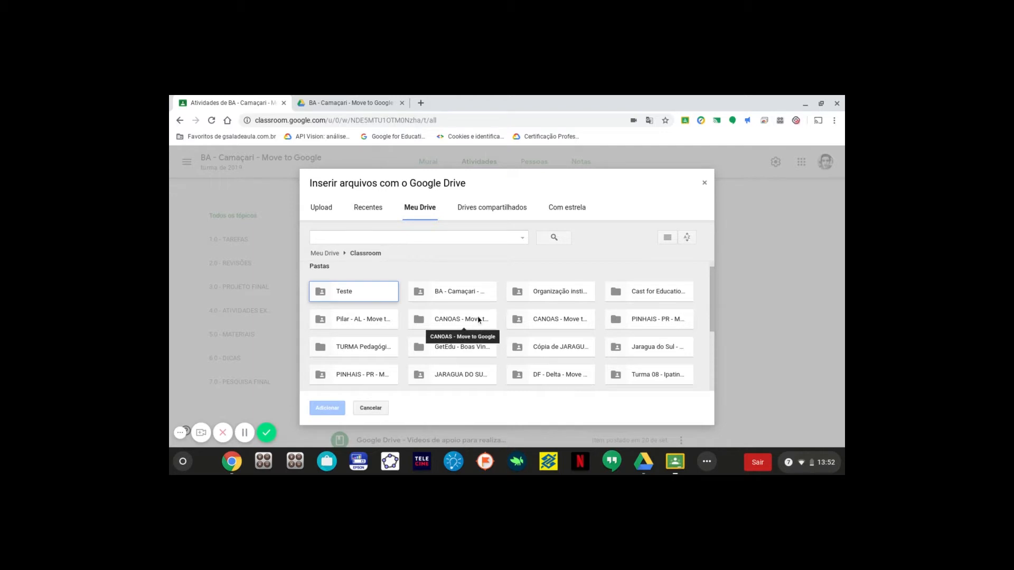
double_click(364, 325)
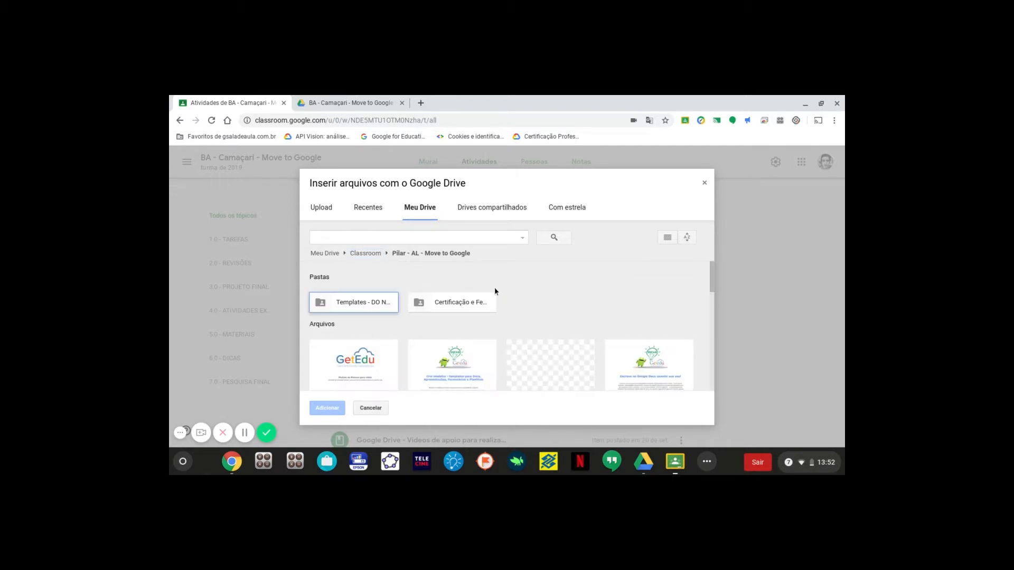
scroll(507, 291, down, 2)
click(390, 314)
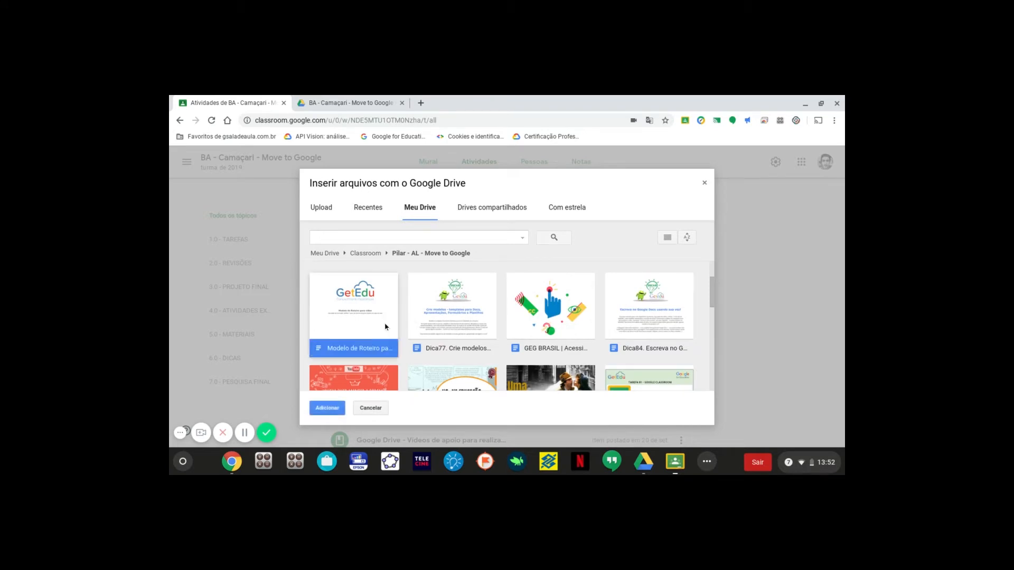
click(327, 408)
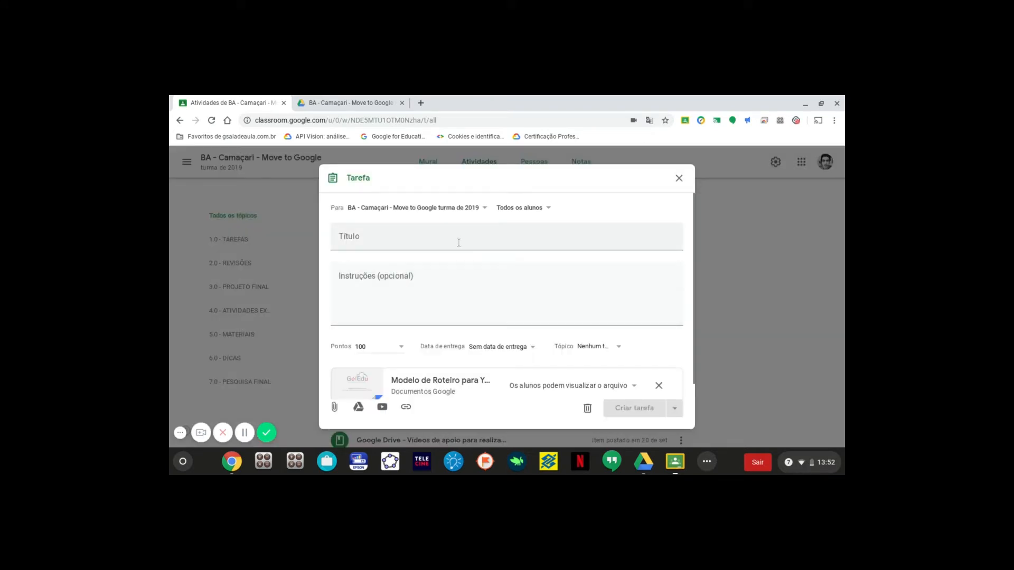
- Check the attached document in the assignment form and title the assignment "Teste"
scroll(454, 363, down, 1)
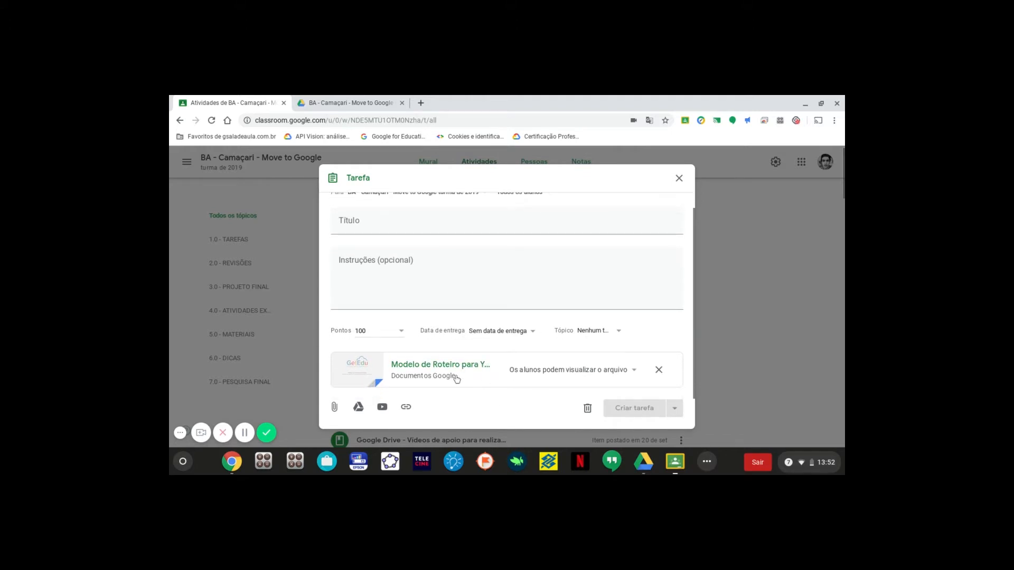
scroll(454, 364, up, 1)
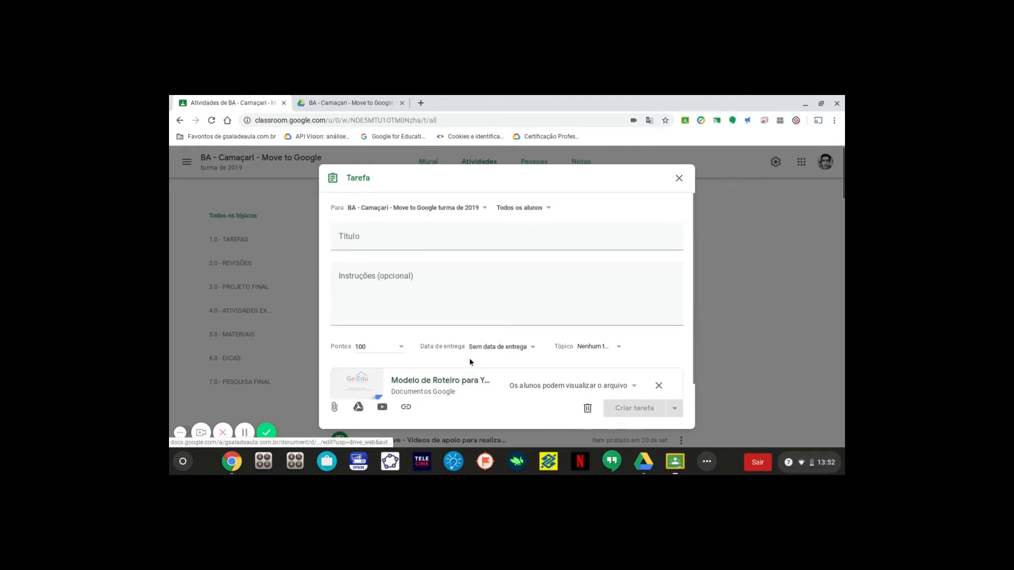
click(424, 239)
text(T)
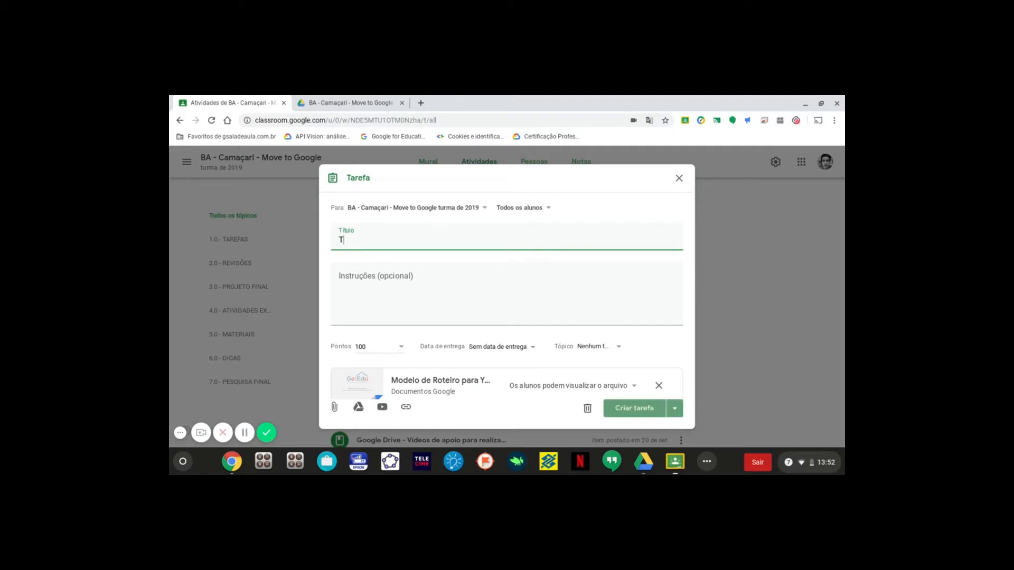
text(este)
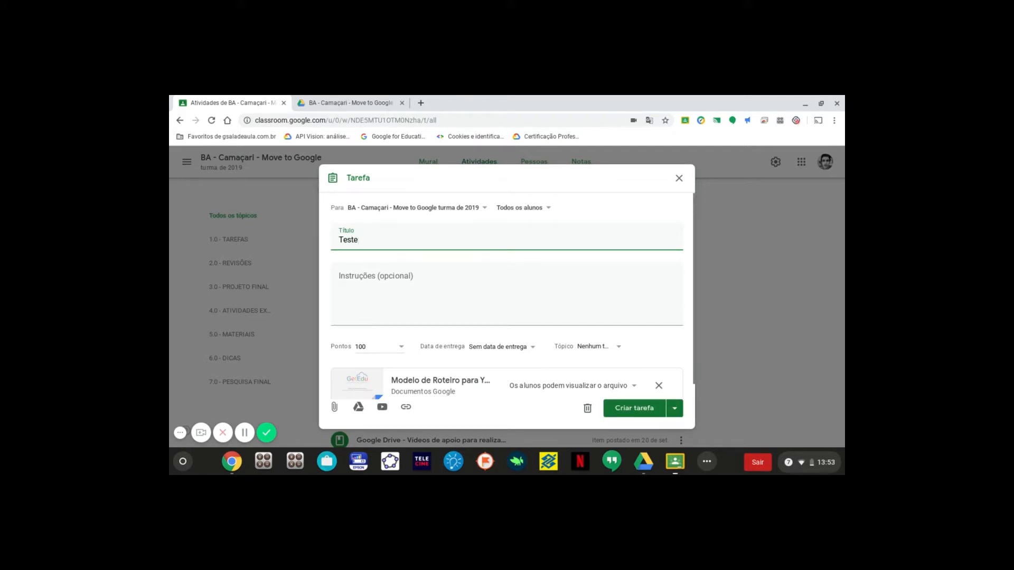
- Complete the assignment title as "Teste Google Drive com o classroom" and create the assignment for the class
text( Google Drive com o classroom)
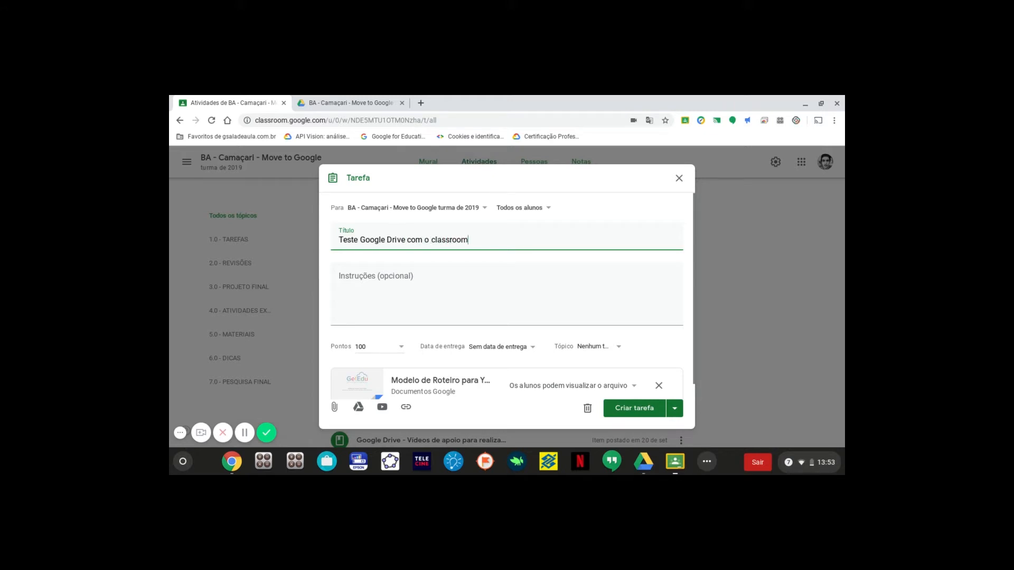
click(638, 413)
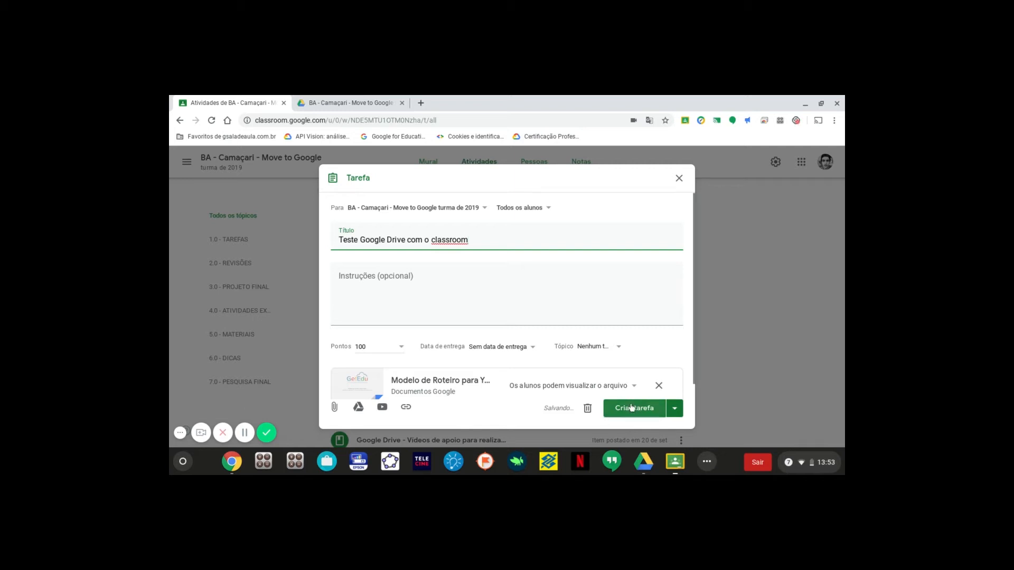
click(633, 407)
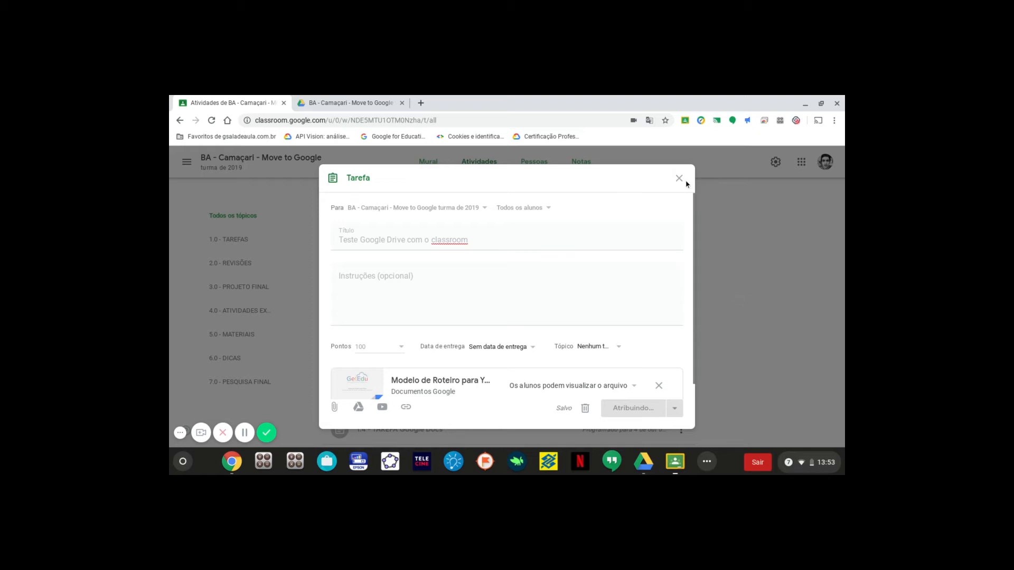
scroll(648, 255, up, 1)
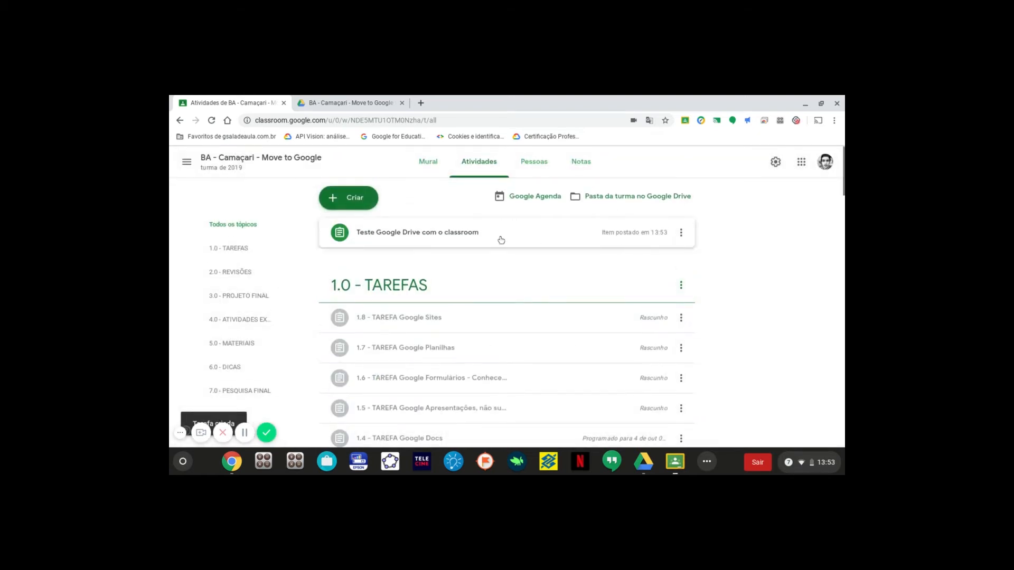
click(682, 233)
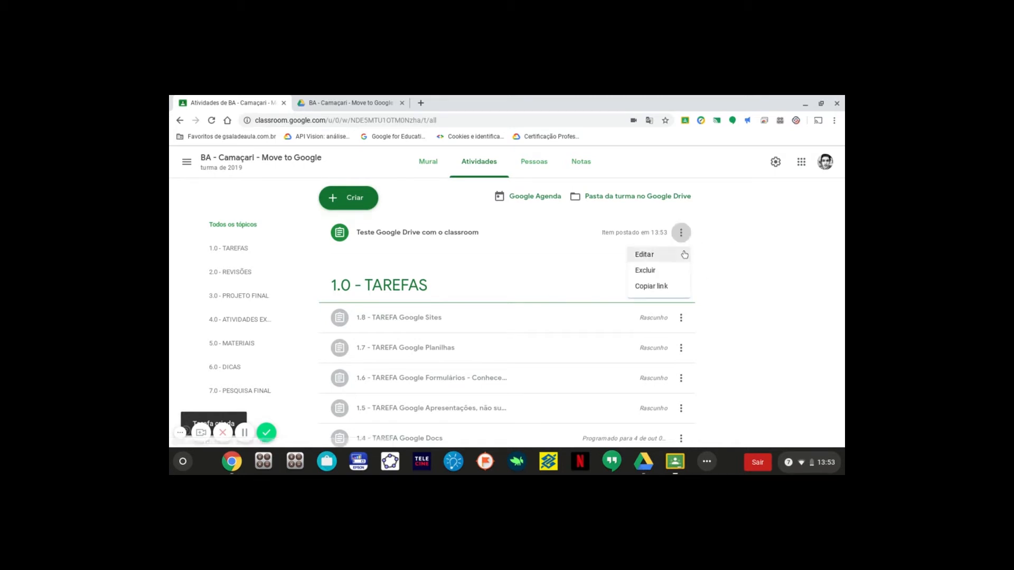
click(755, 279)
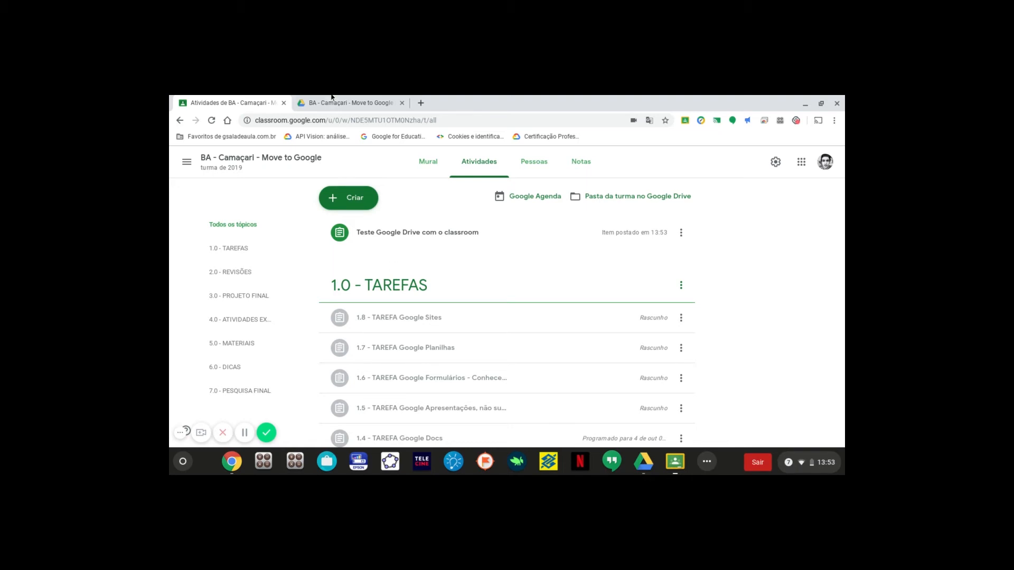
- Switch to Google Drive, go up to Meu Drive and select the Classroom folder
click(333, 101)
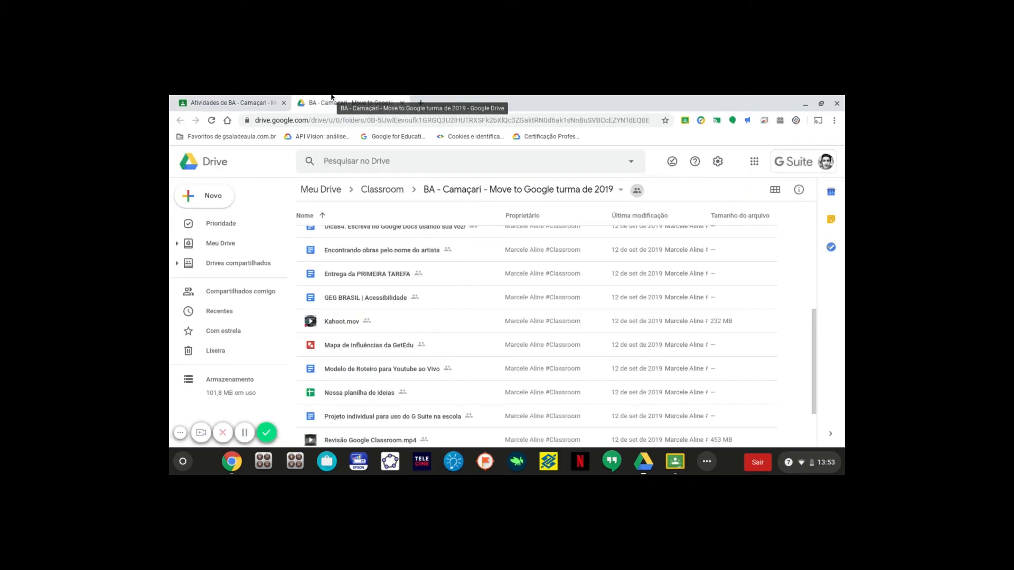
click(312, 191)
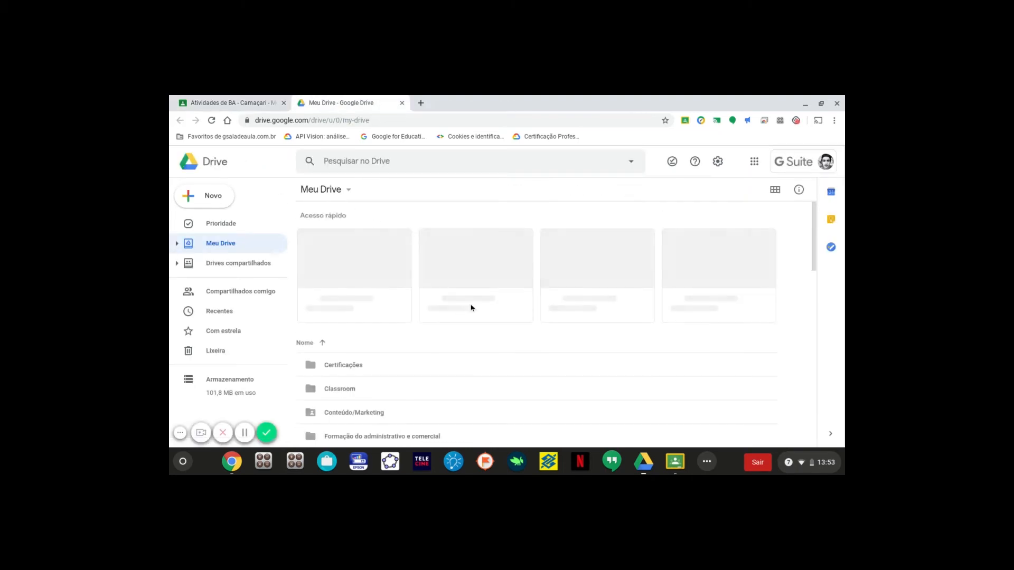
scroll(479, 344, down, 1)
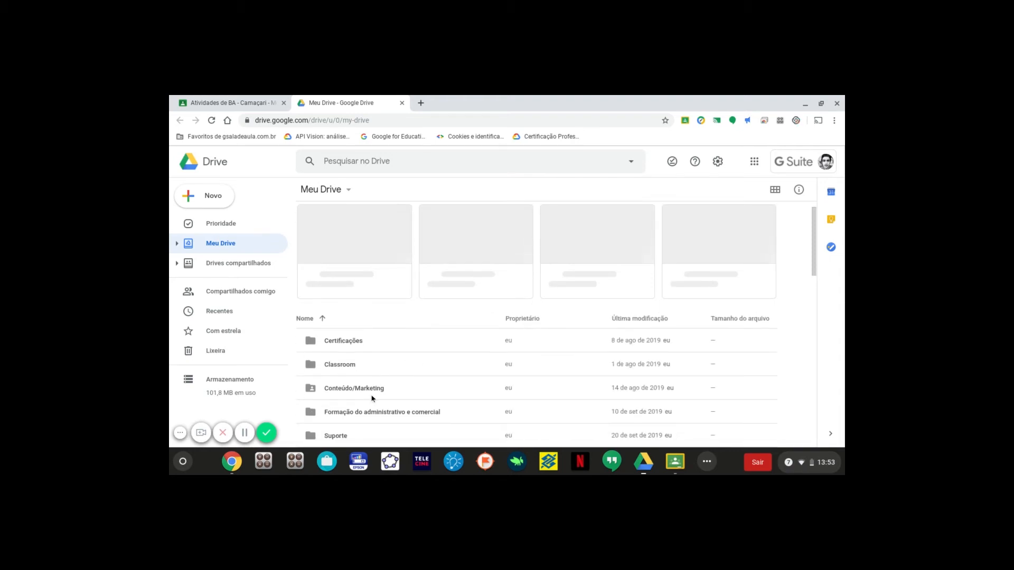
click(356, 362)
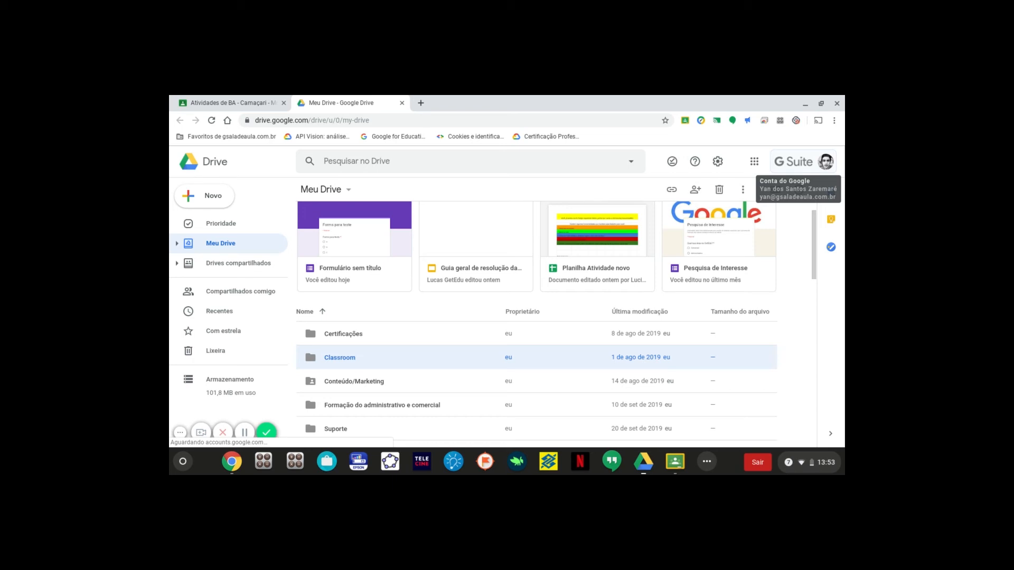
- Compare the BA - Camaçari class's activities page in Classroom with the Classroom folder in Meu Drive
key(ctrl+1)
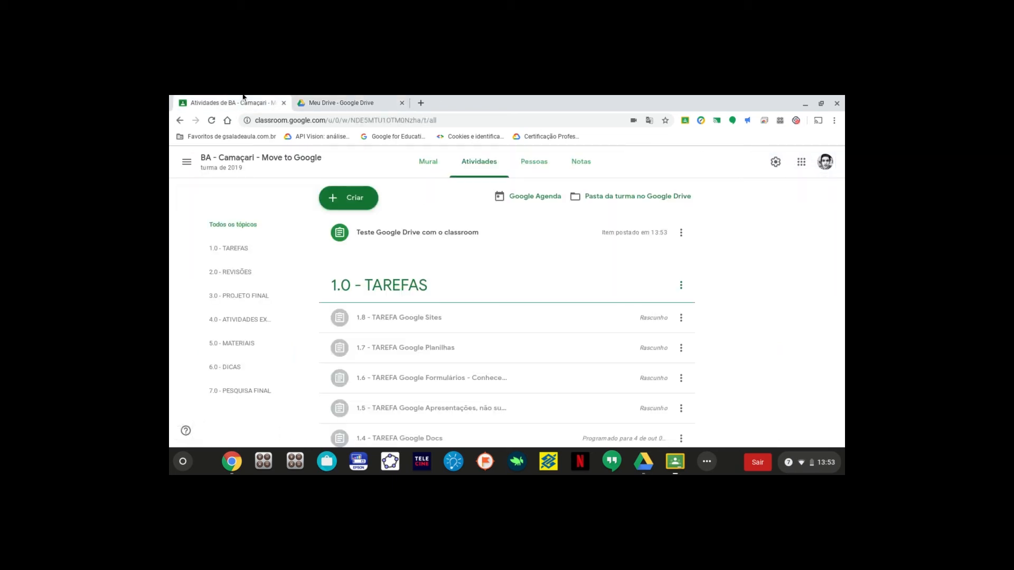
key(ctrl+2)
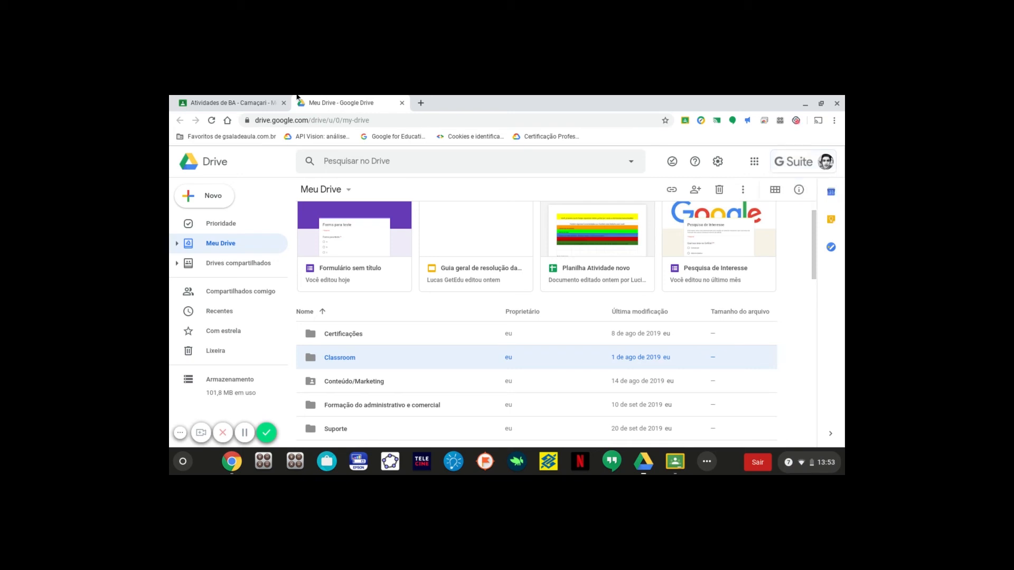
key(ctrl+1)
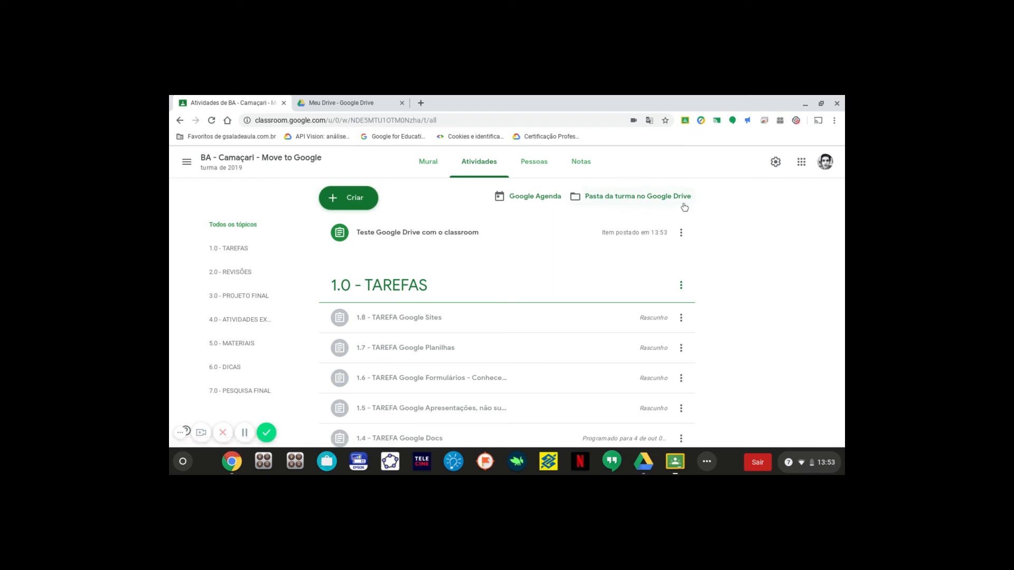
click(331, 100)
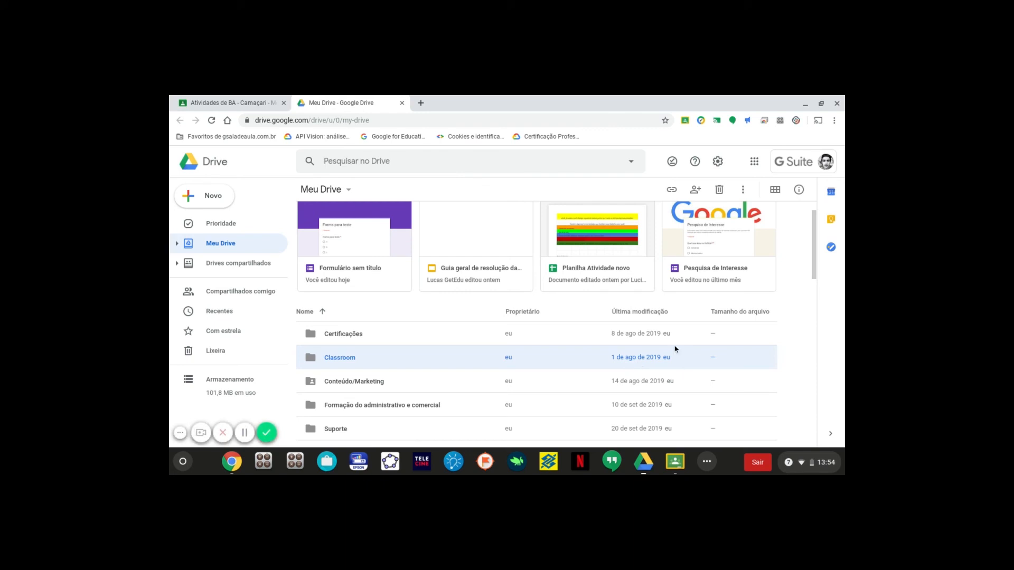